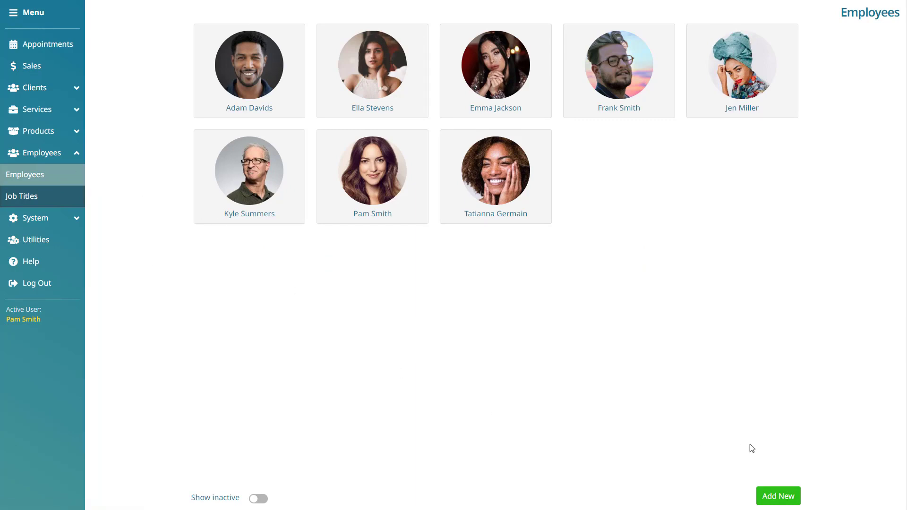
- Start a new employee record from the Employees list with Add New
left_click(798, 499)
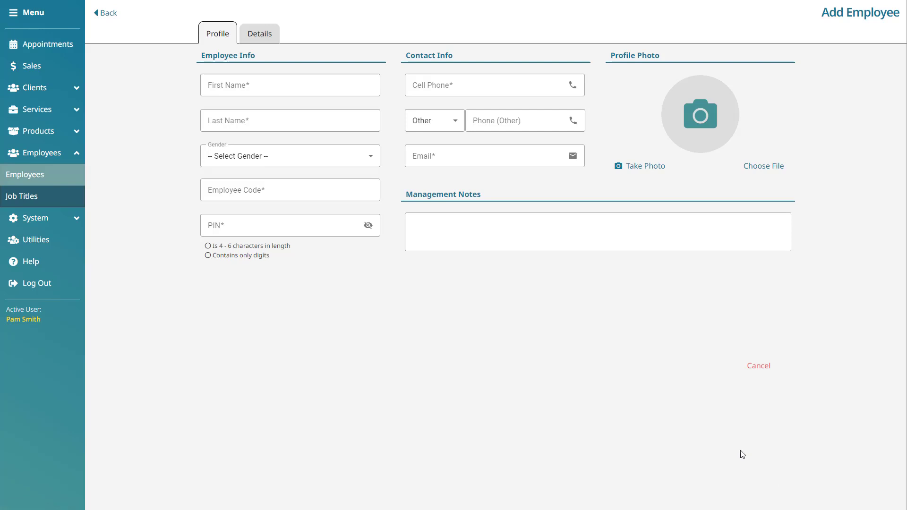
- Enter the employee's first and last name and set gender to Female
left_click(236, 82)
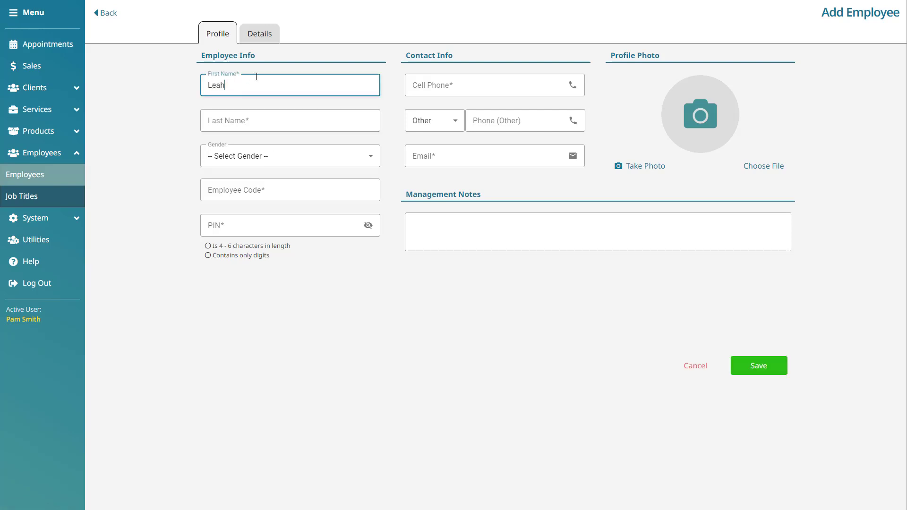
left_click(230, 120)
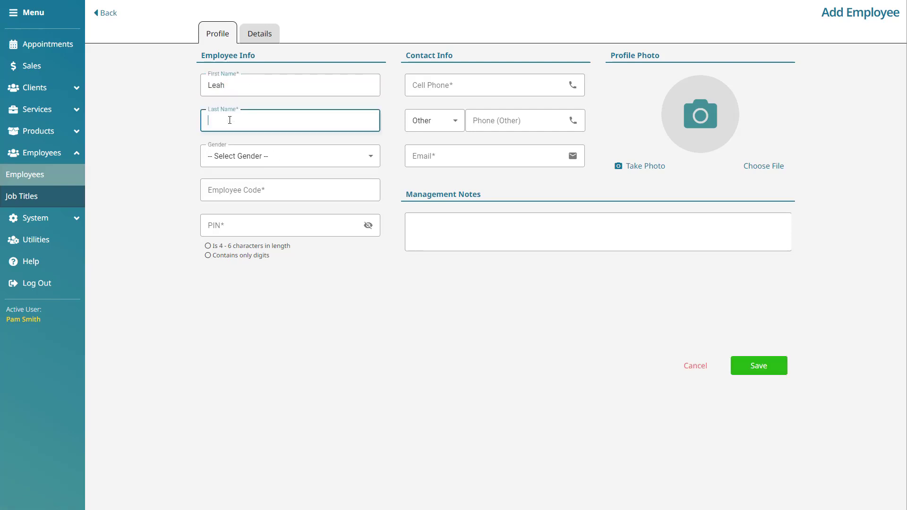
left_click(375, 159)
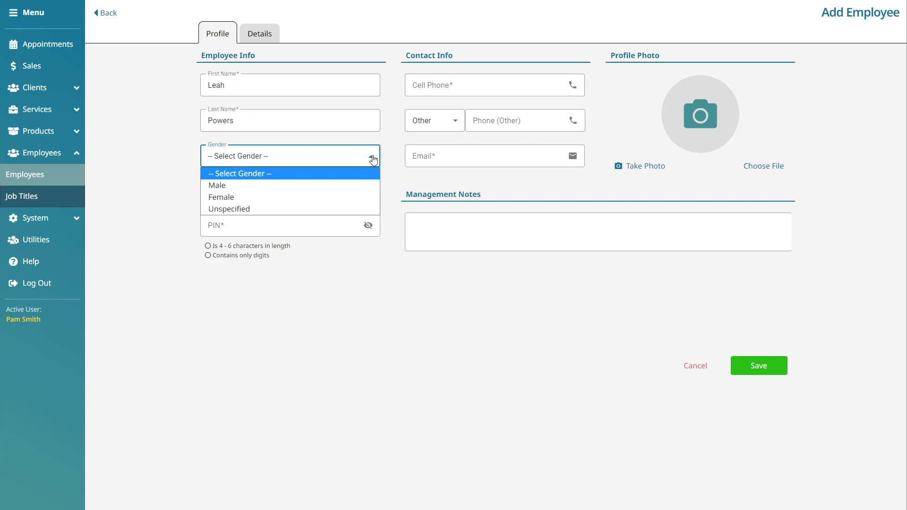
left_click(358, 197)
- Fill in the employee code and a valid PIN
left_click(343, 192)
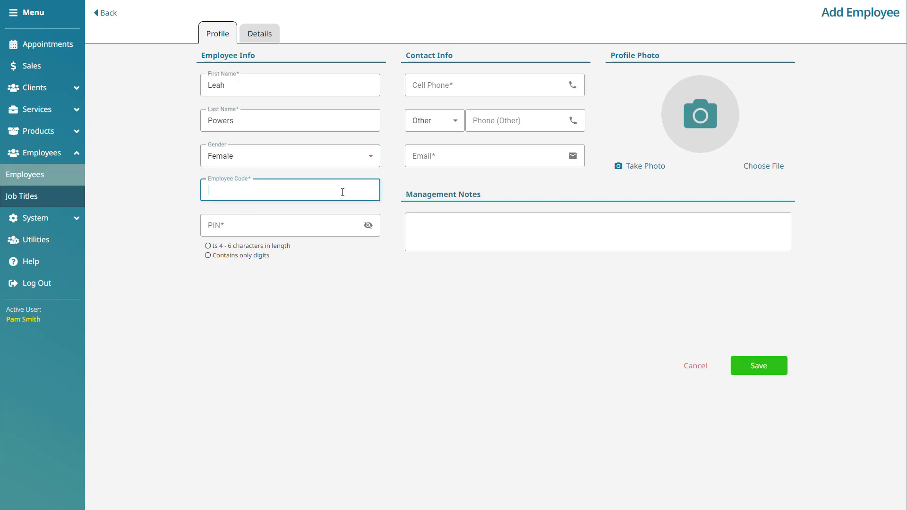
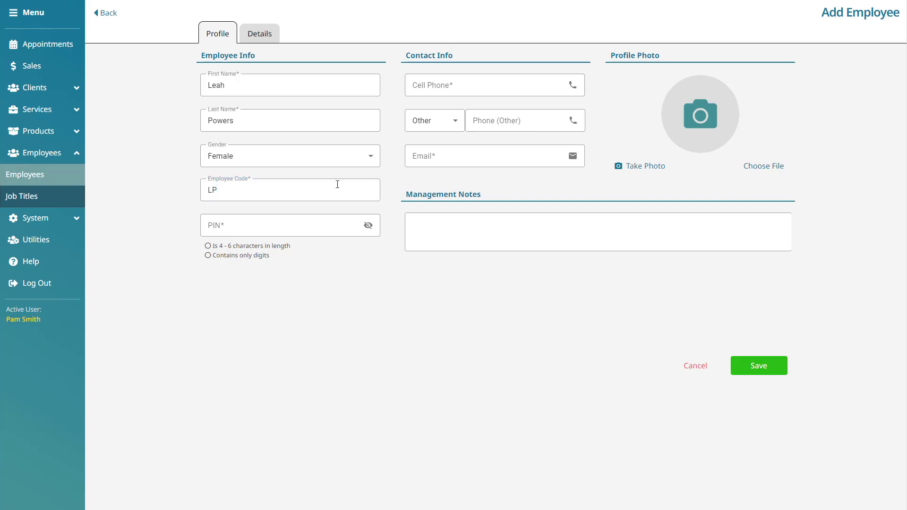
left_click(294, 191)
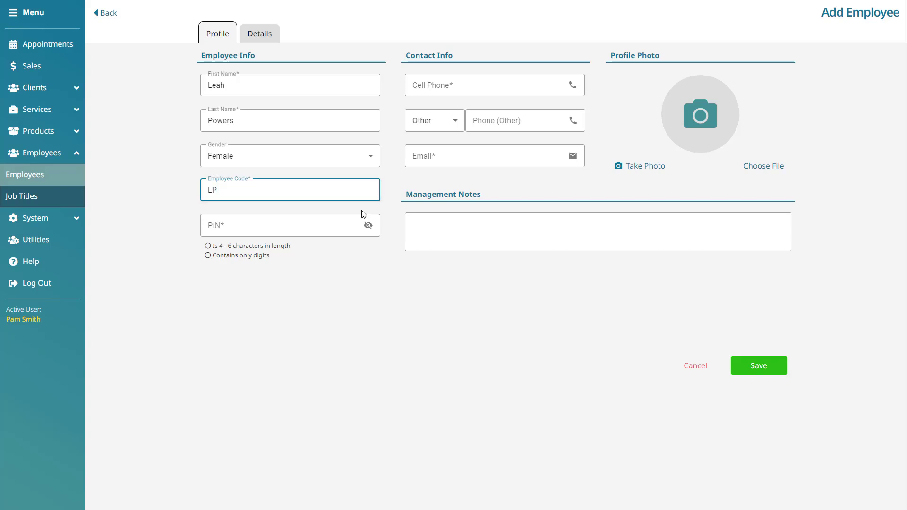
left_click(239, 226)
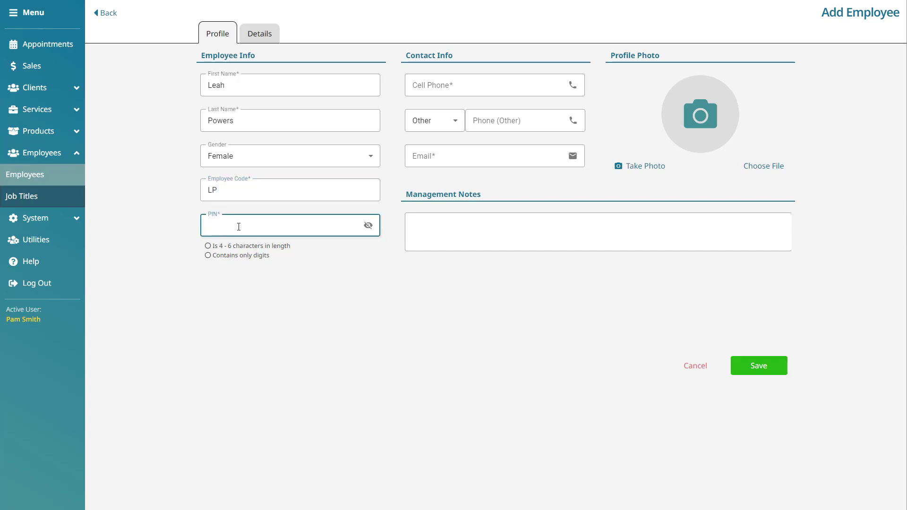
- Enter the employee's cell phone number and a second number typed as Home
left_click(511, 87)
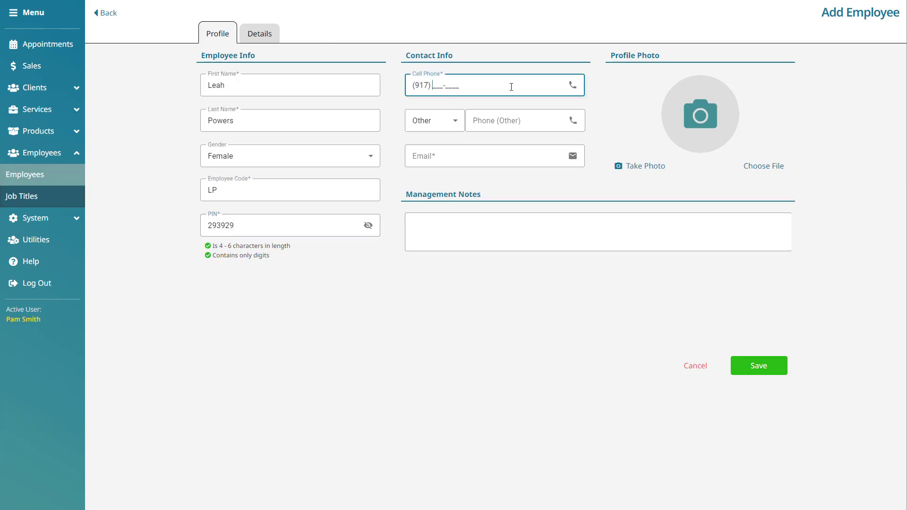
left_click(456, 121)
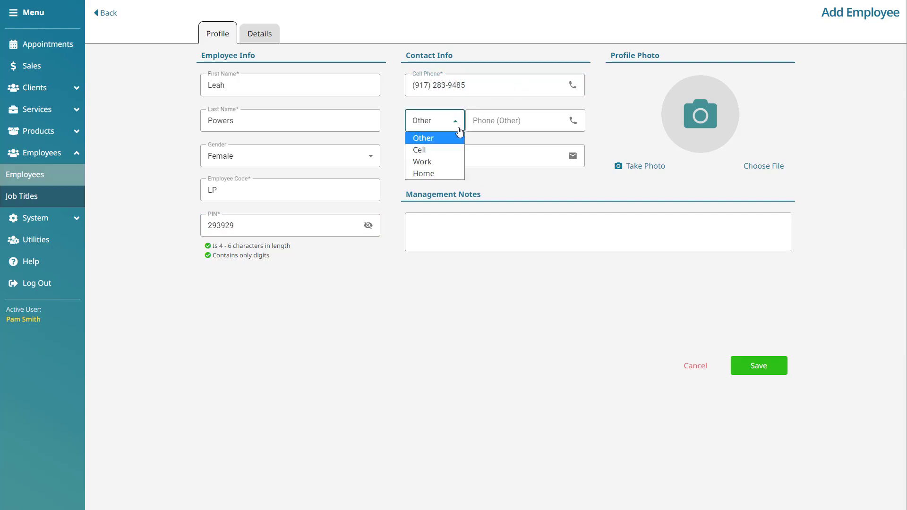
left_click(446, 174)
left_click(478, 118)
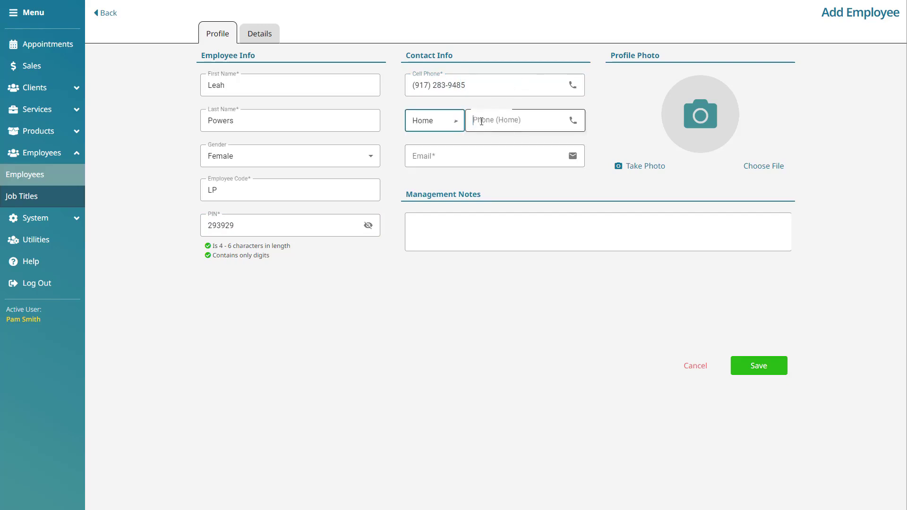
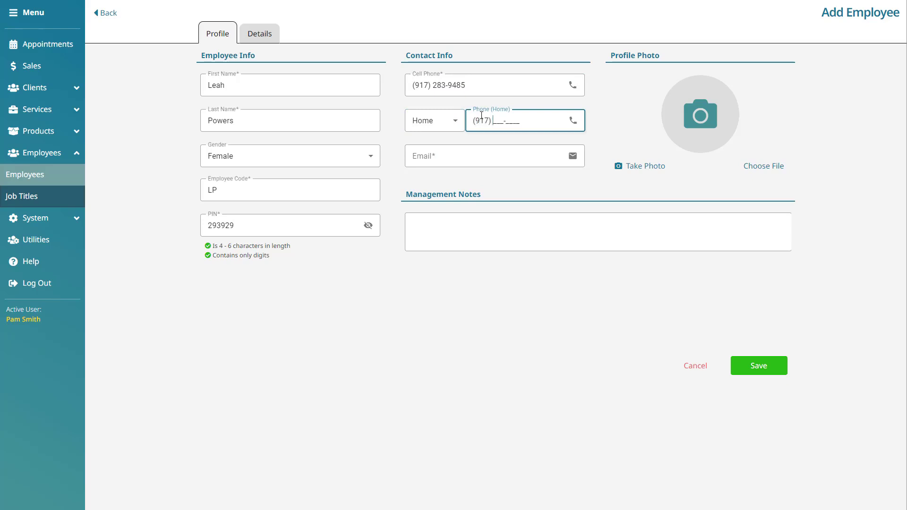
- Add the employee's e-mail address and the management note 'Notes go here!'
left_click(471, 148)
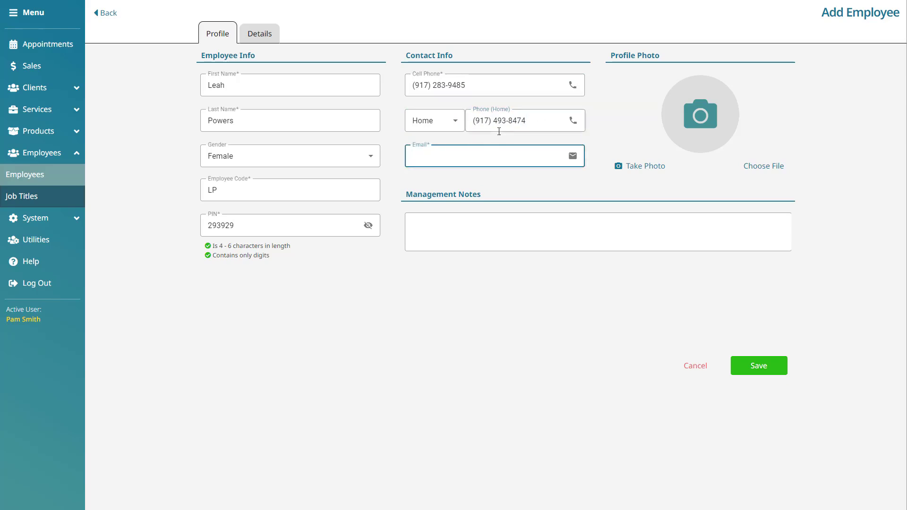
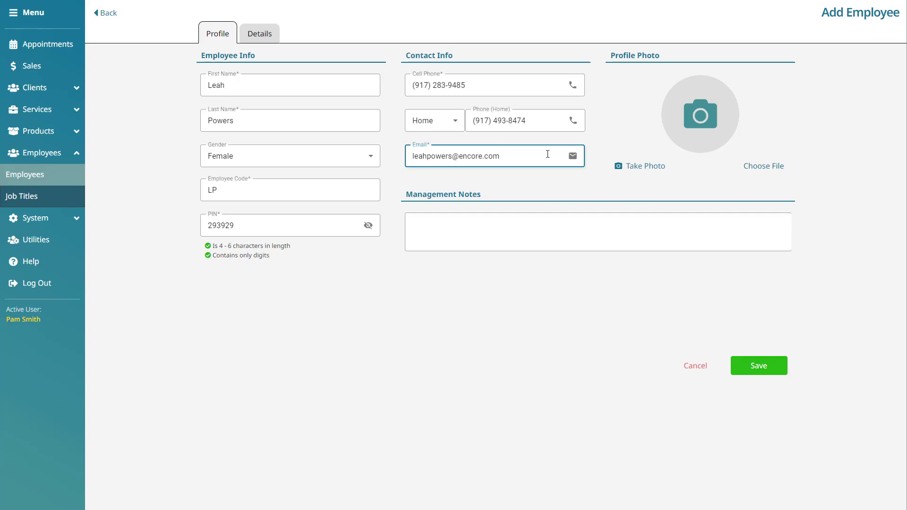
left_click(518, 234)
type("Notes go here!")
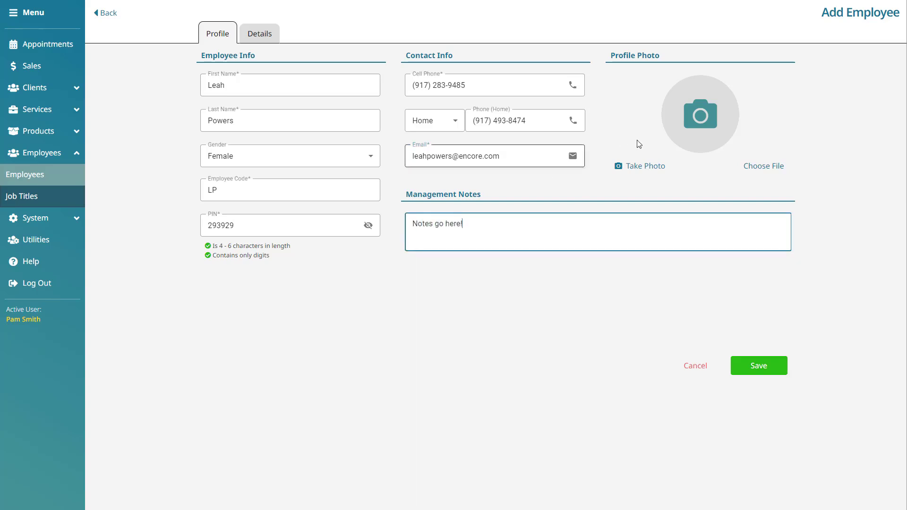
- Choose profile picture.jpg as the employee's profile photo
left_click(668, 172)
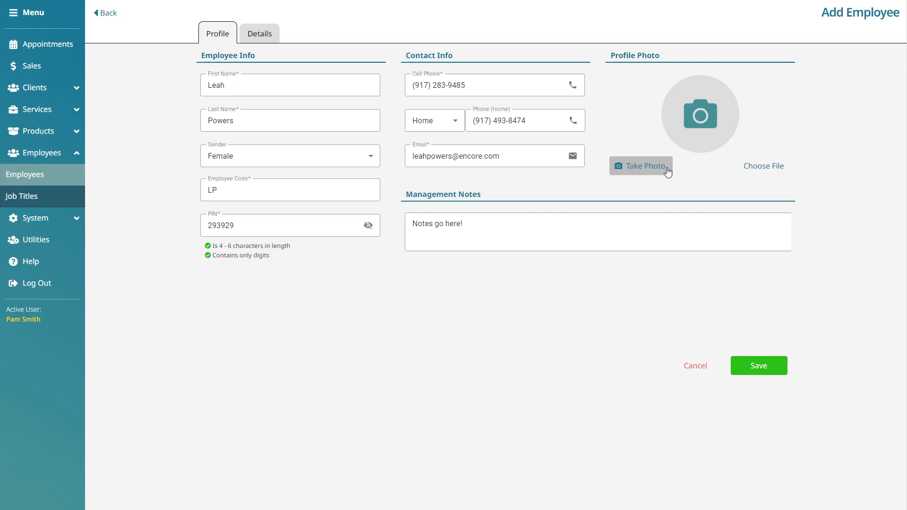
left_click(789, 171)
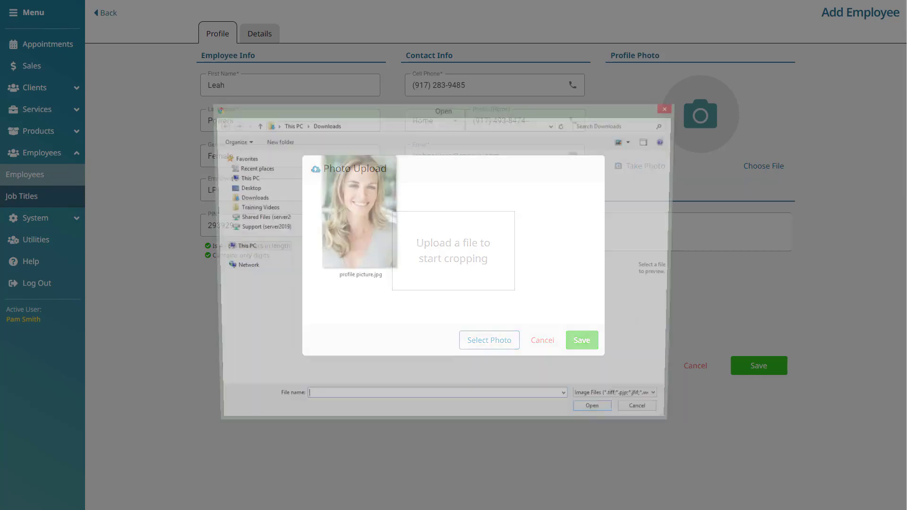
left_click(377, 233)
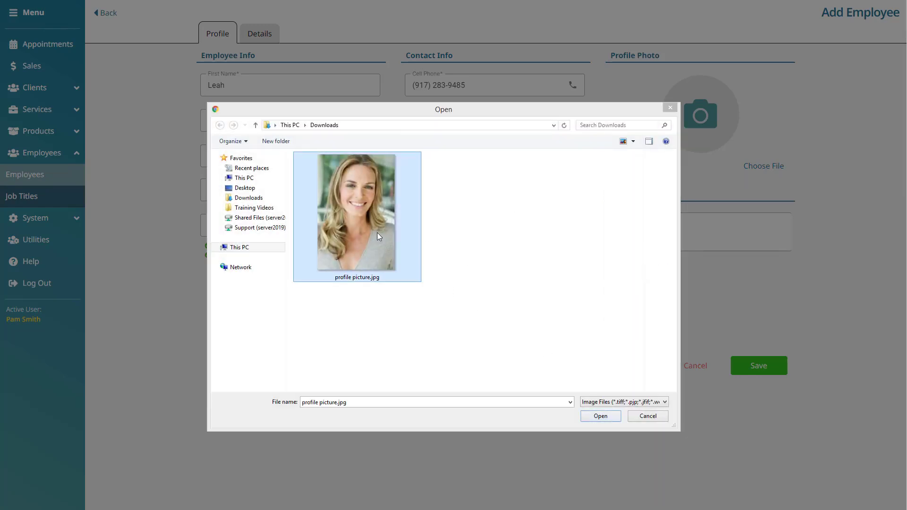
left_click(612, 418)
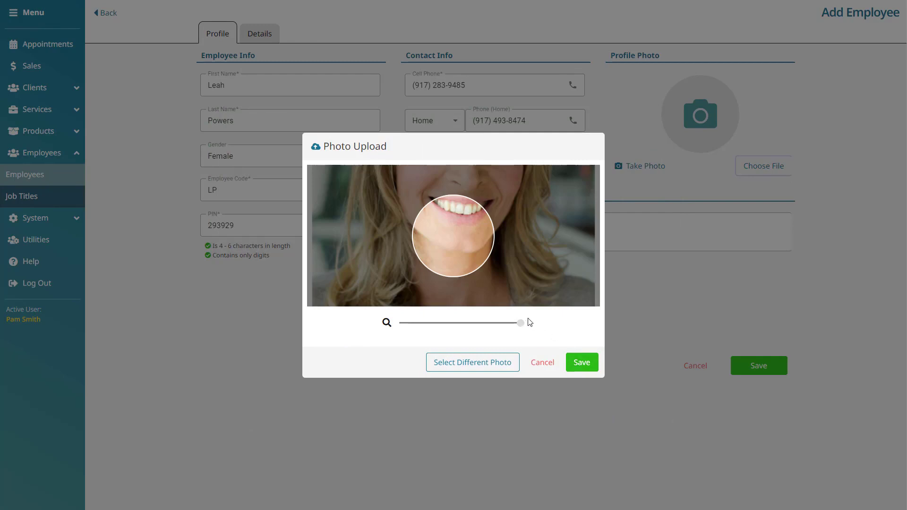
- Zoom out and reposition the photo so the face fills the circle, then save it
left_click_drag(520, 323, 372, 328)
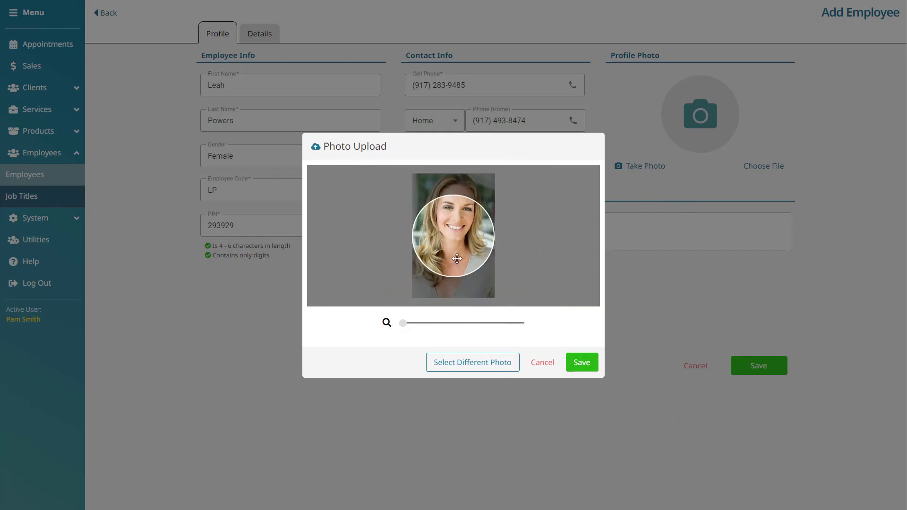
left_click_drag(456, 284, 457, 303)
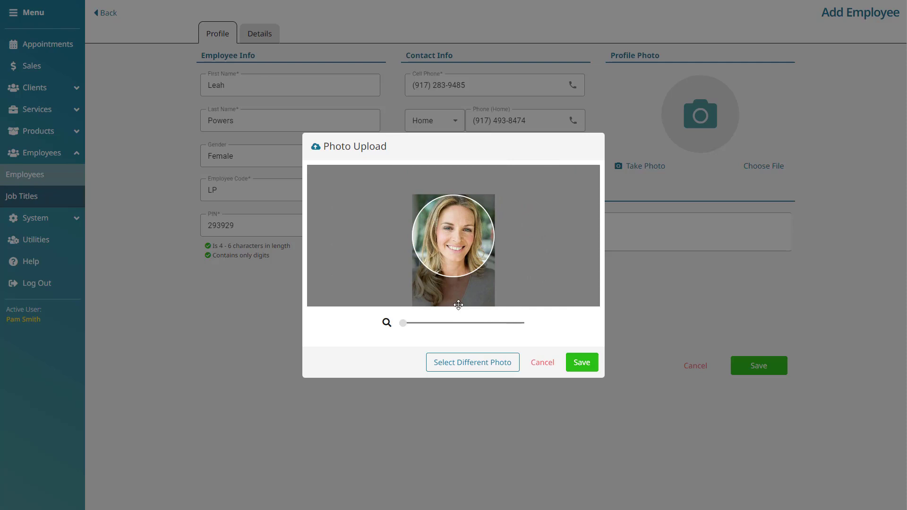
left_click(593, 368)
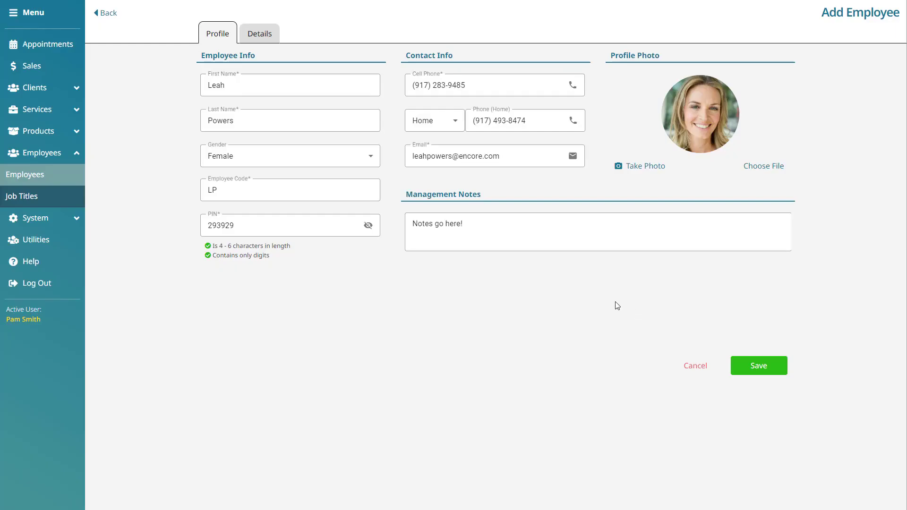
left_click(275, 37)
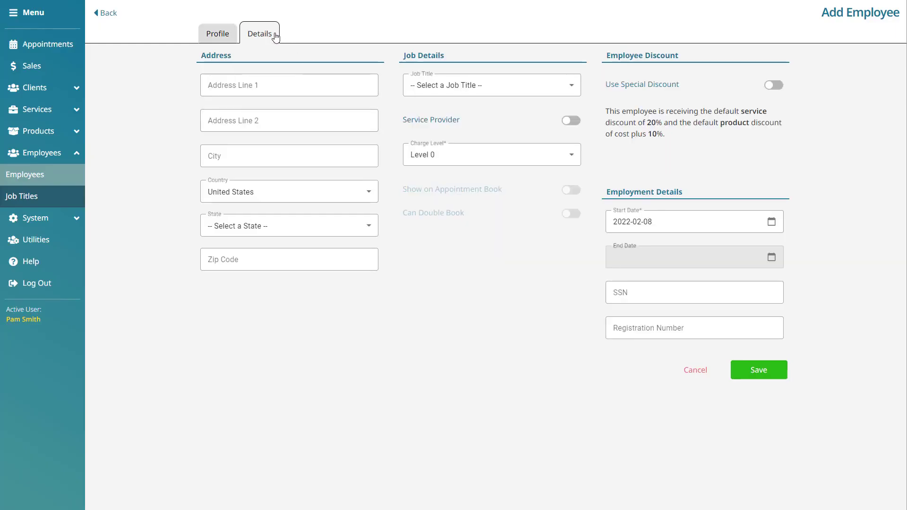
- Enter the street address, city, state New York and zip code, and choose job title Senior Stylist
left_click(316, 90)
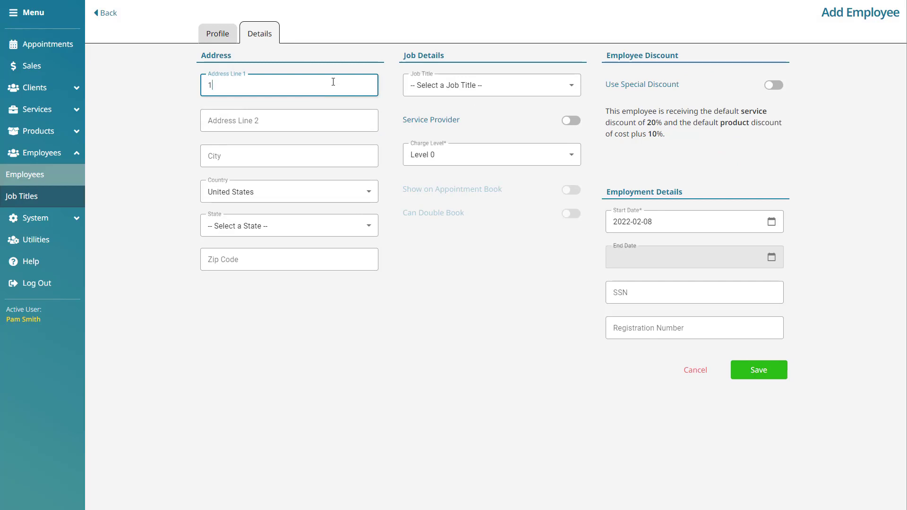
key("Tab")
key("Tab")
type("New York")
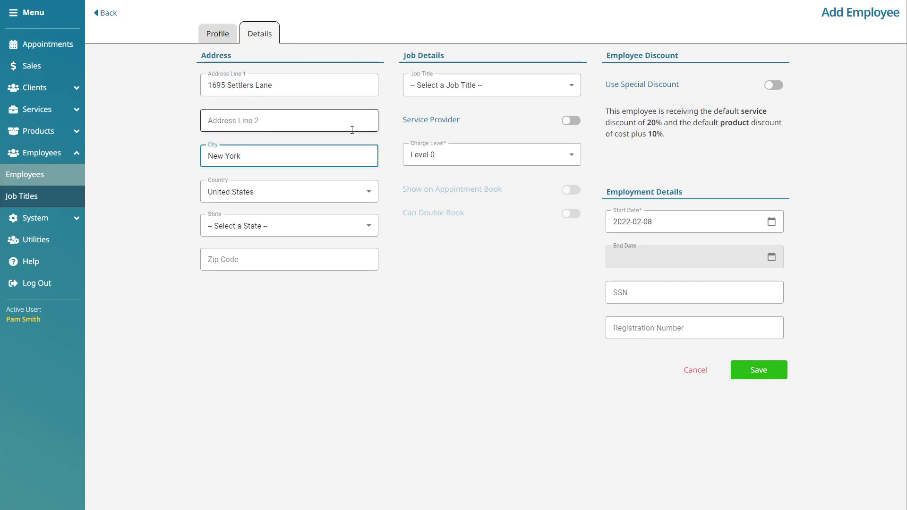
left_click(347, 228)
type("New")
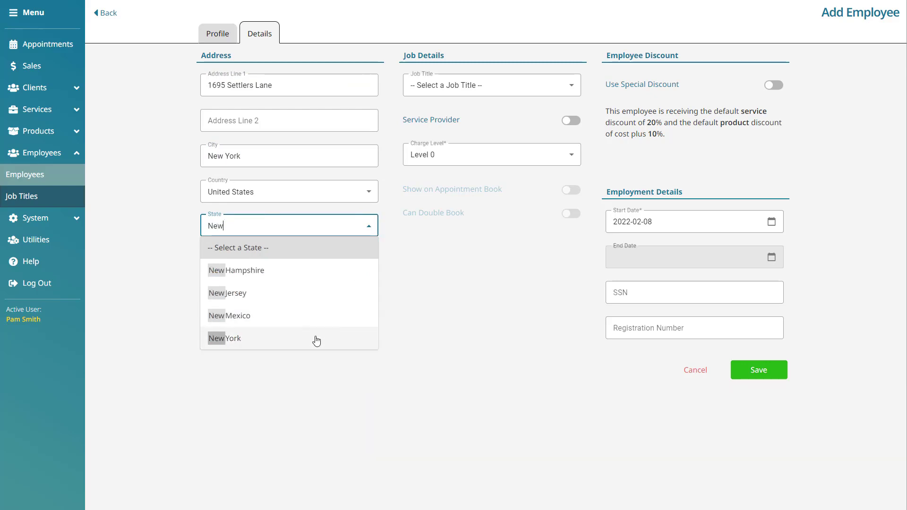
left_click(316, 340)
left_click(312, 251)
type("10011")
left_click(464, 267)
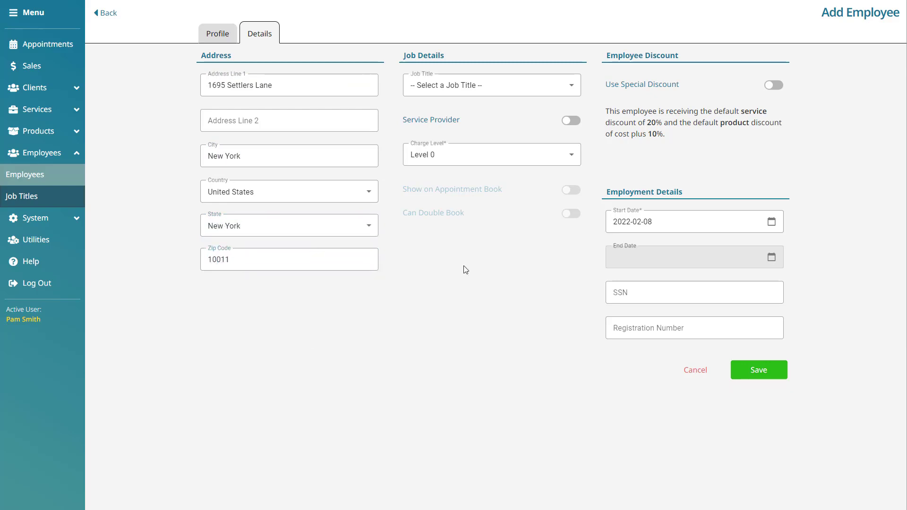
left_click(576, 90)
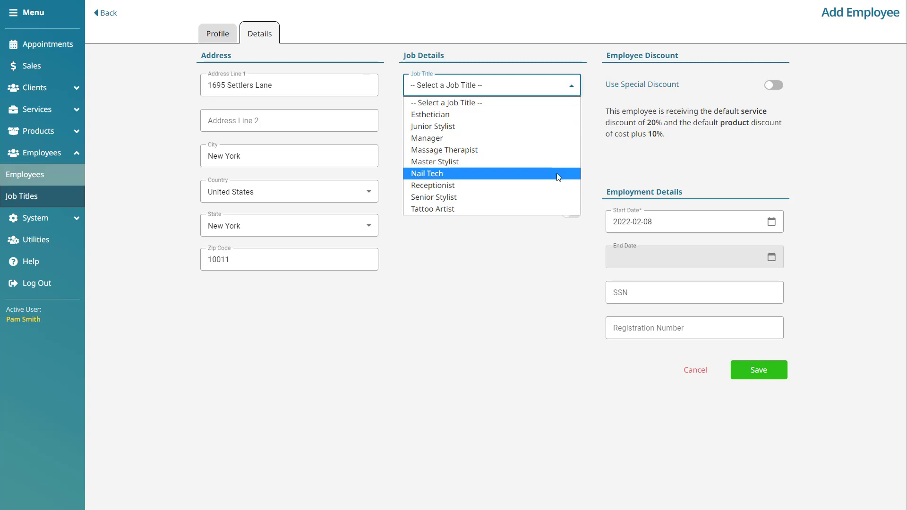
left_click(556, 196)
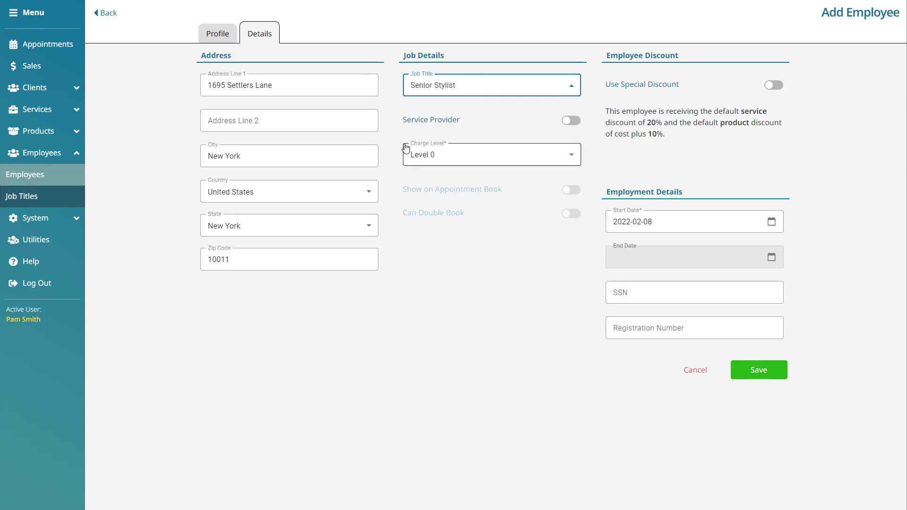
- Turn on Service Provider and Show on Appointment Book at charge Level 1, leaving Can Double Book off
left_click(65, 201)
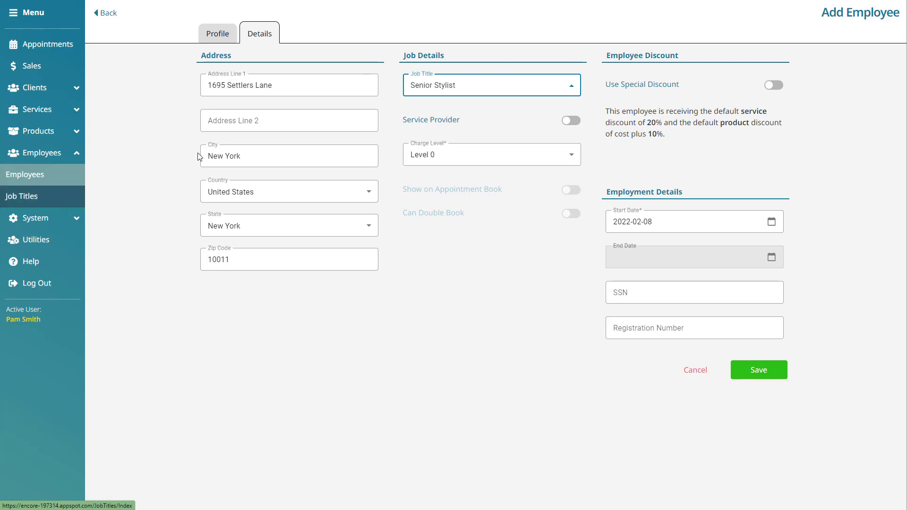
left_click(574, 121)
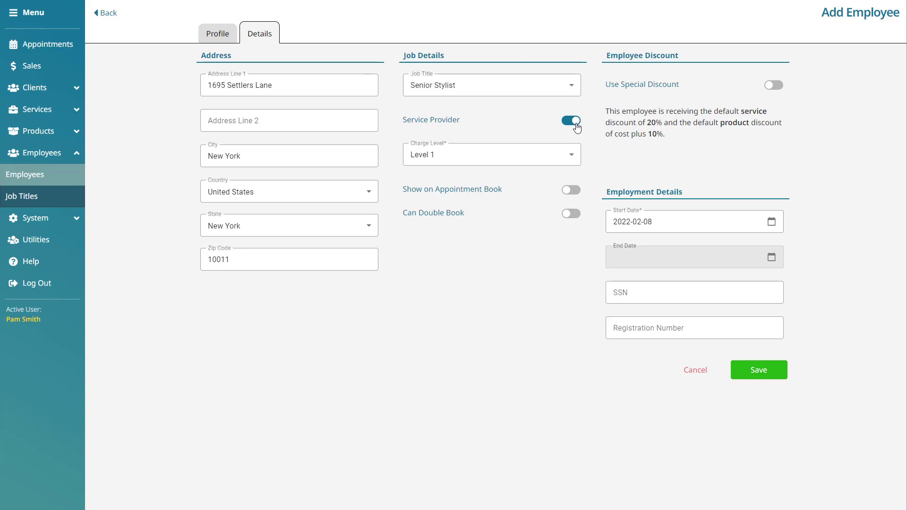
left_click(573, 158)
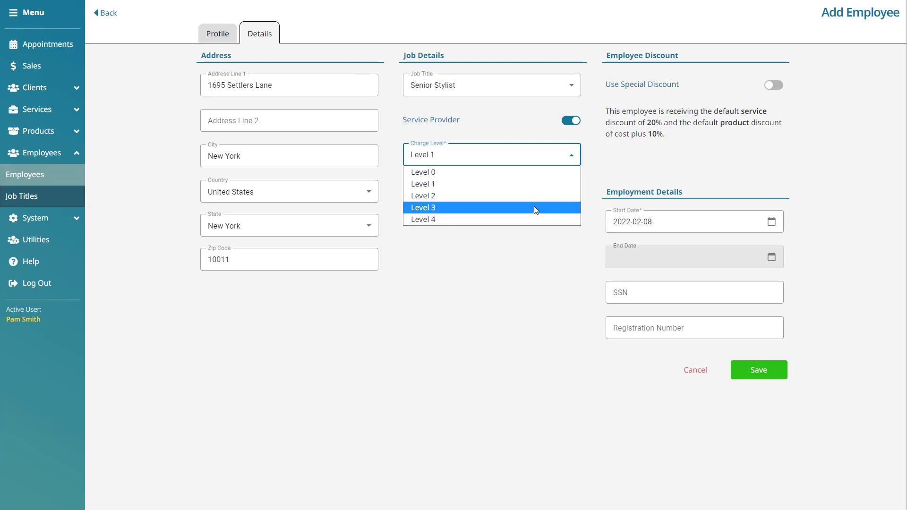
left_click(560, 185)
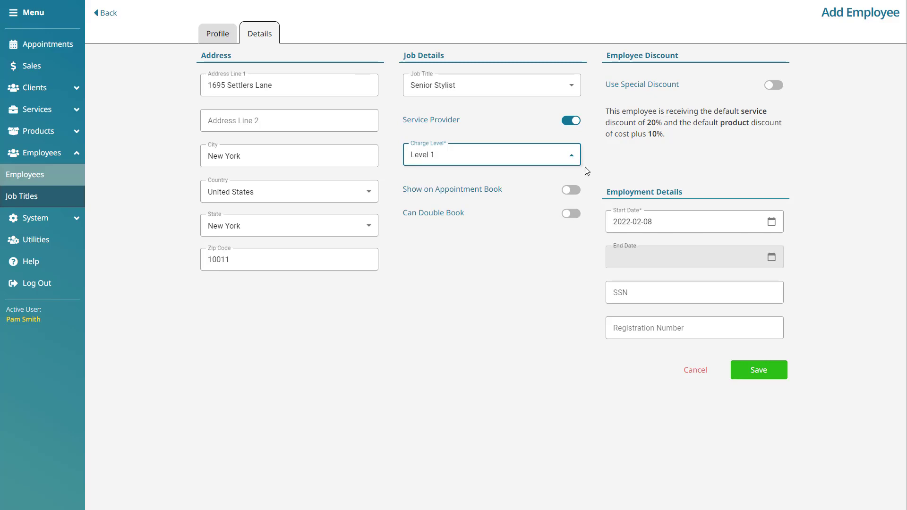
left_click(572, 190)
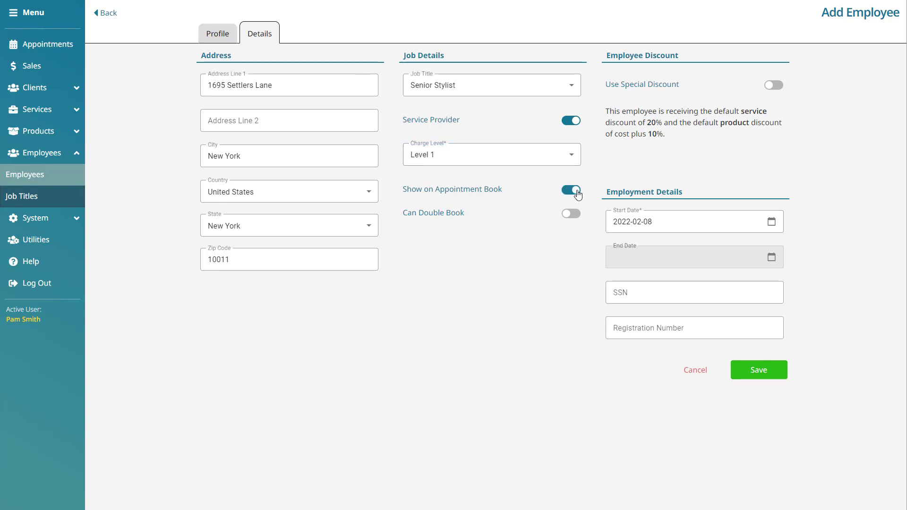
left_click(579, 218)
left_click(577, 216)
left_click_drag(674, 133, 607, 104)
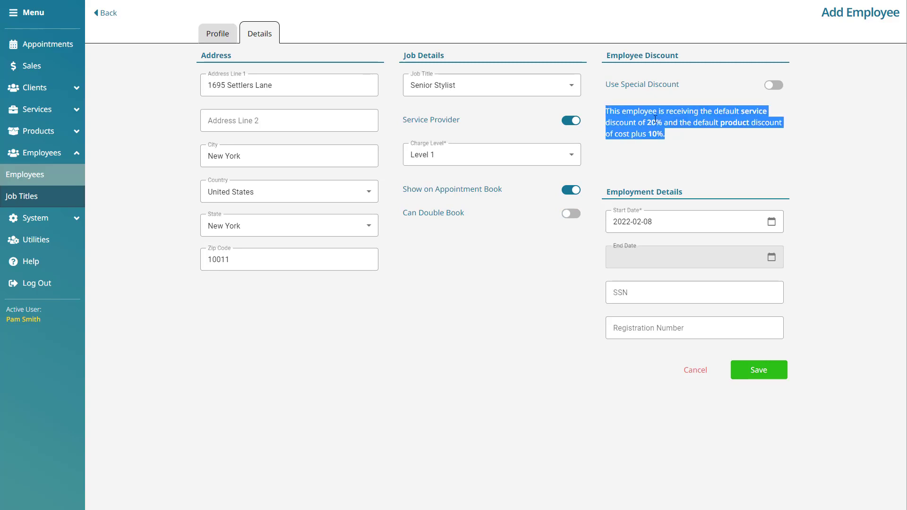
left_click(681, 136)
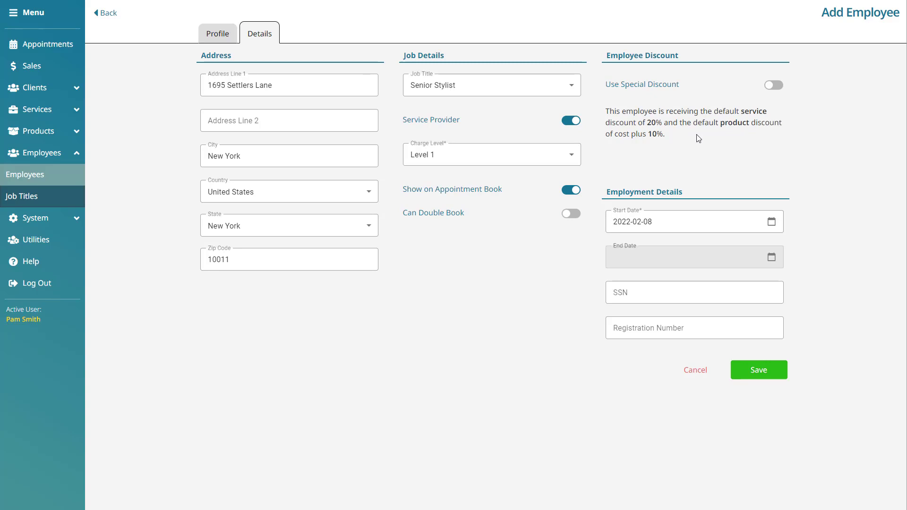
- Check the start date in the calendar, keeping it at 2022-02-08
left_click(771, 222)
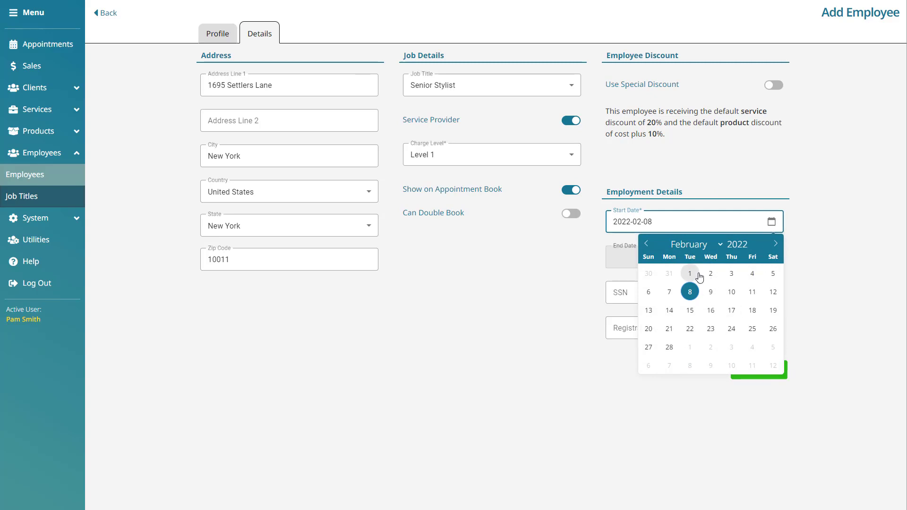
left_click(775, 243)
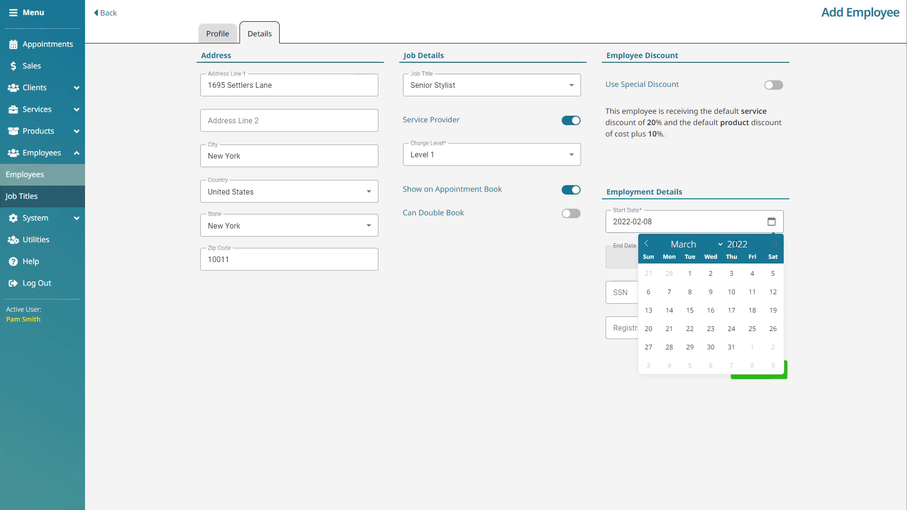
left_click(649, 245)
left_click(818, 239)
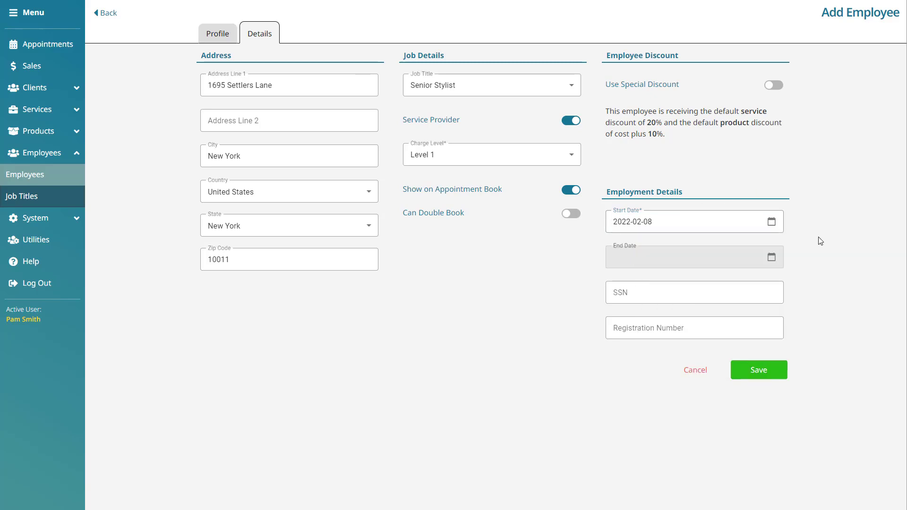
- Enter the employee's SSN and registration number
left_click(721, 285)
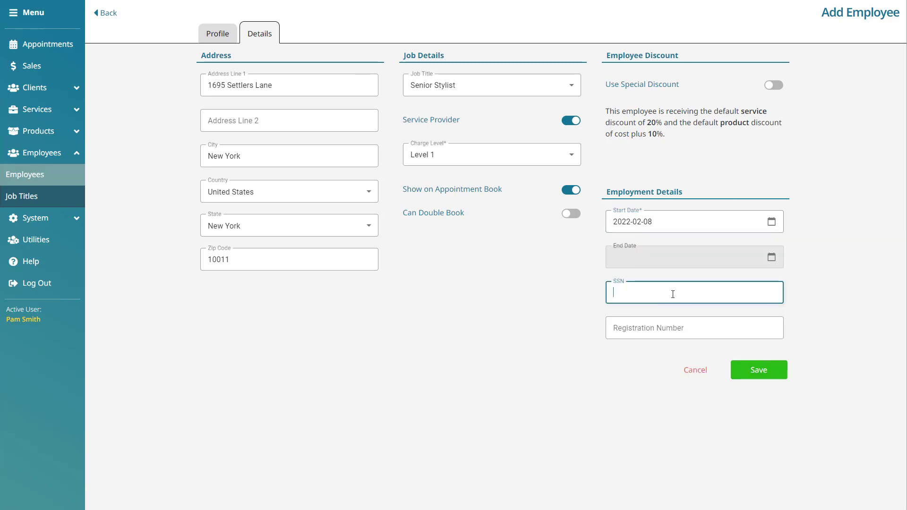
left_click(609, 329)
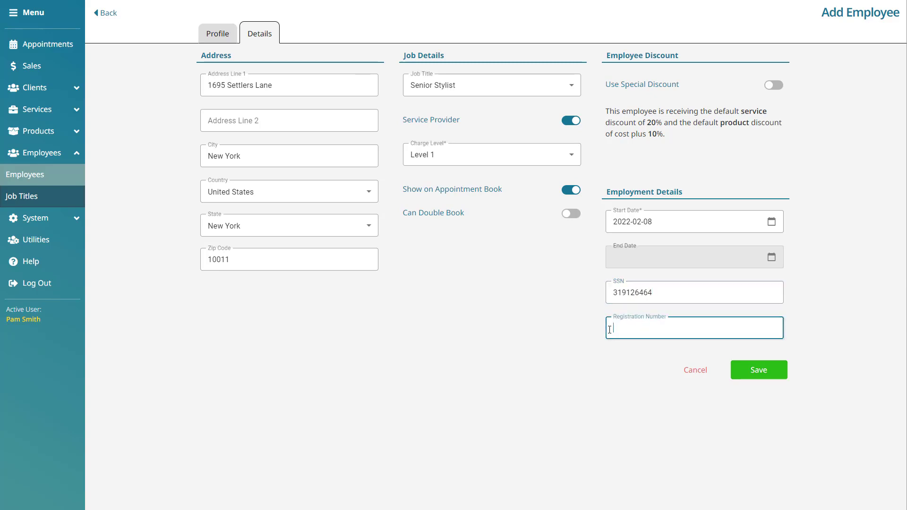
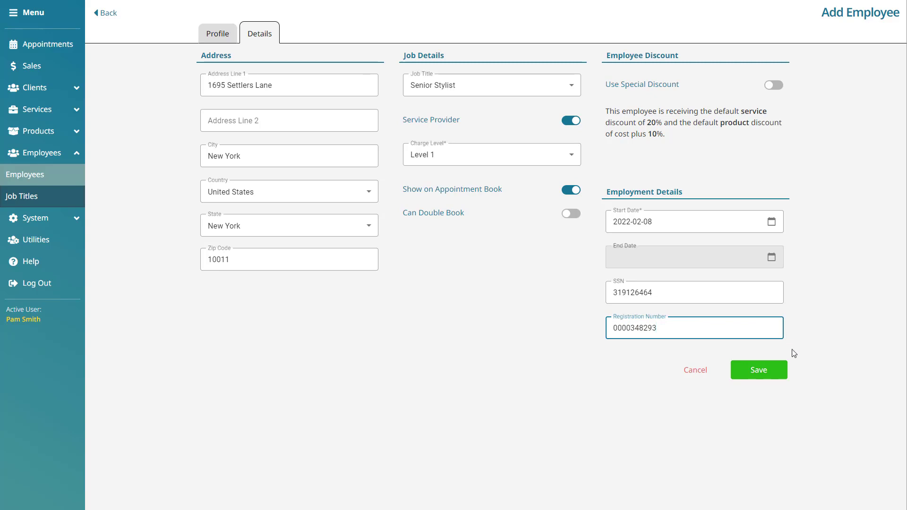
- Save the employee, review the Profile tab, and go back to the Employees grid
left_click(777, 377)
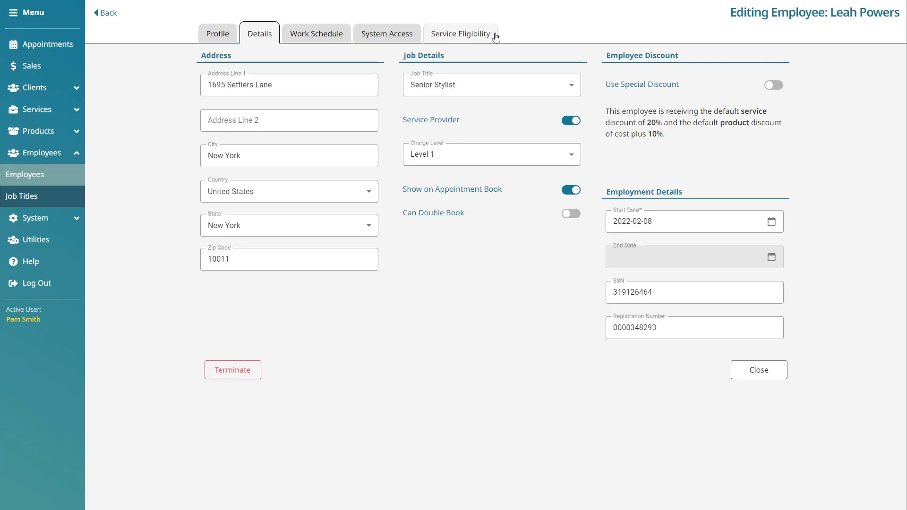
left_click(219, 34)
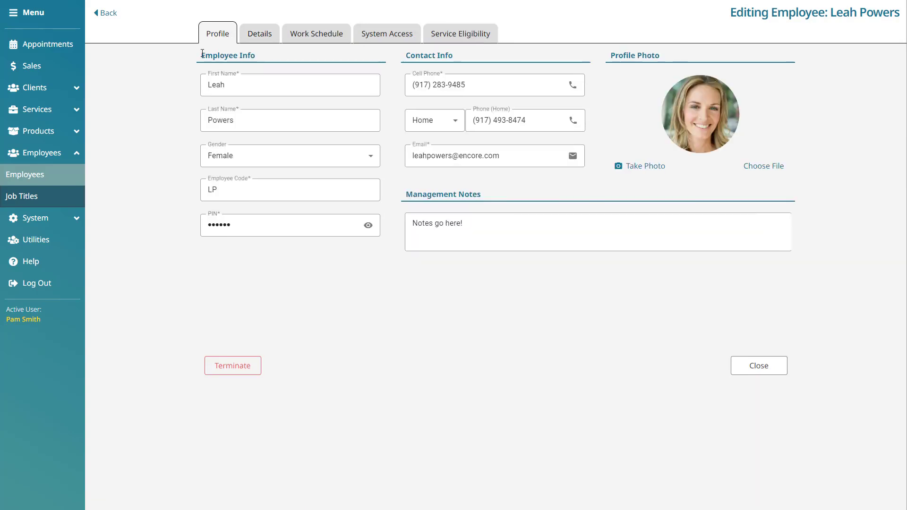
left_click(115, 14)
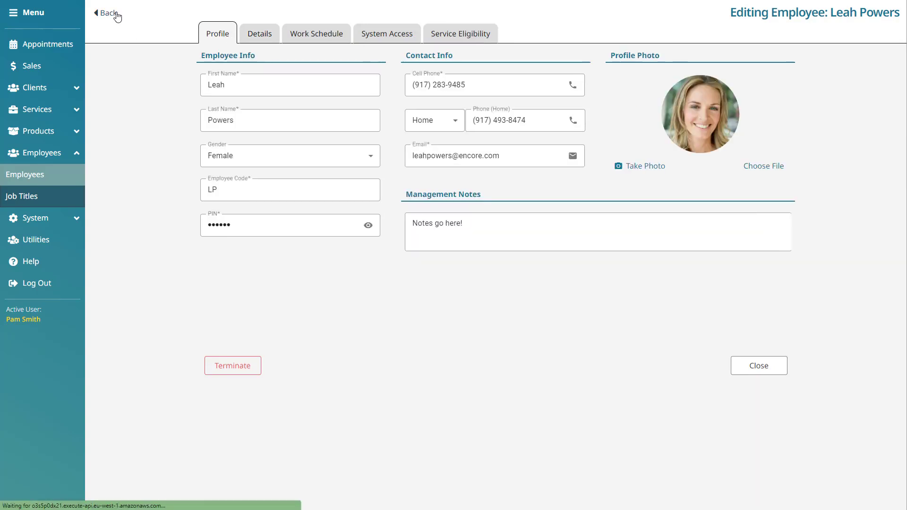